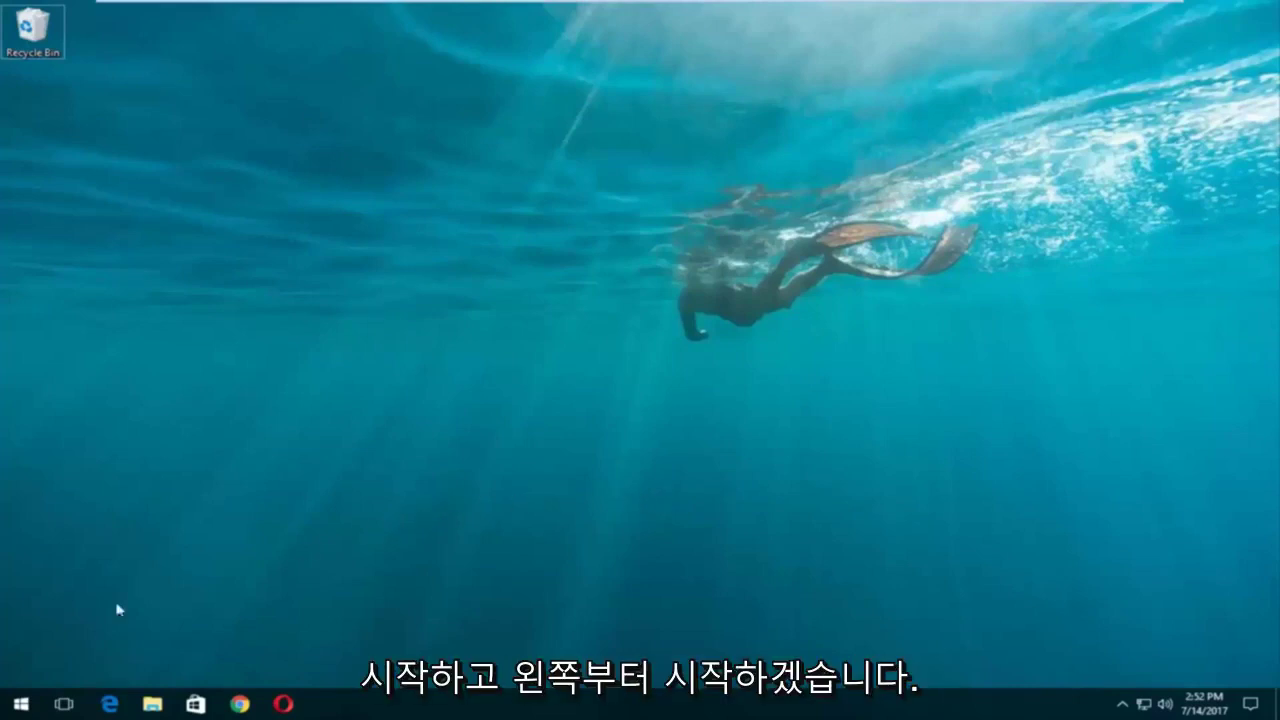
Search Start for 'reset' and open the Reset this PC recovery option.
click(3, 712)
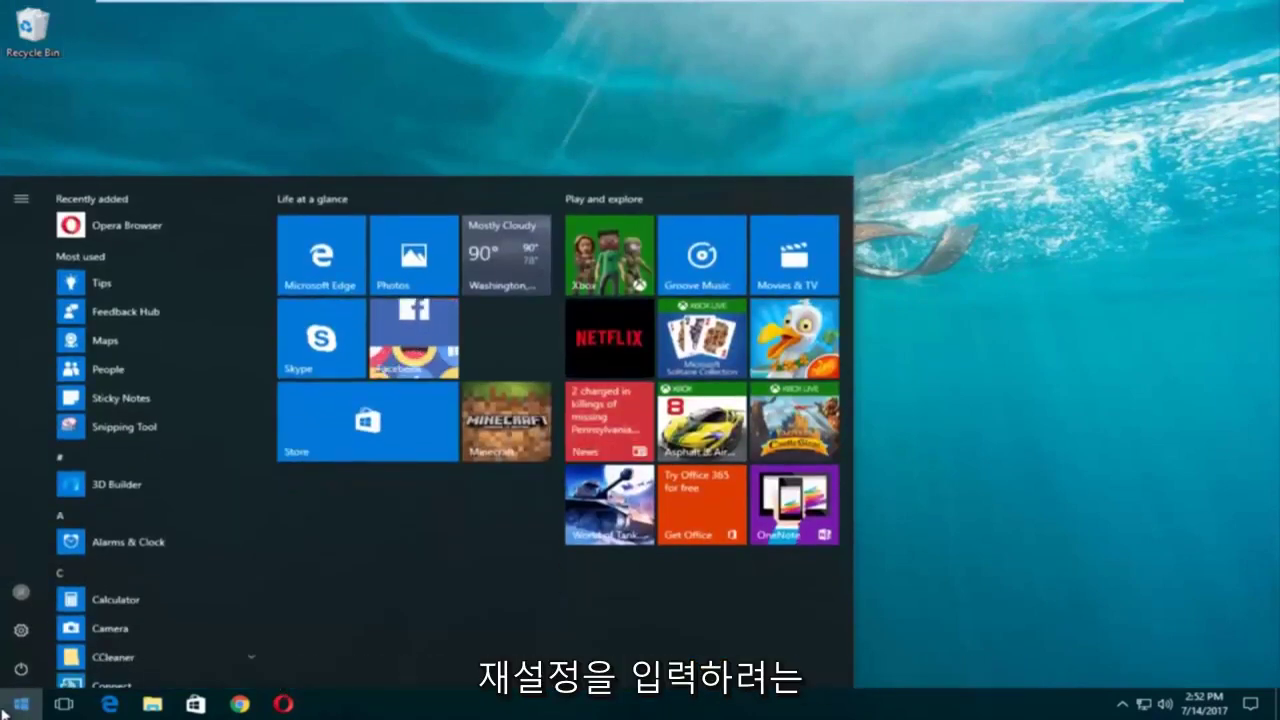
text(r)
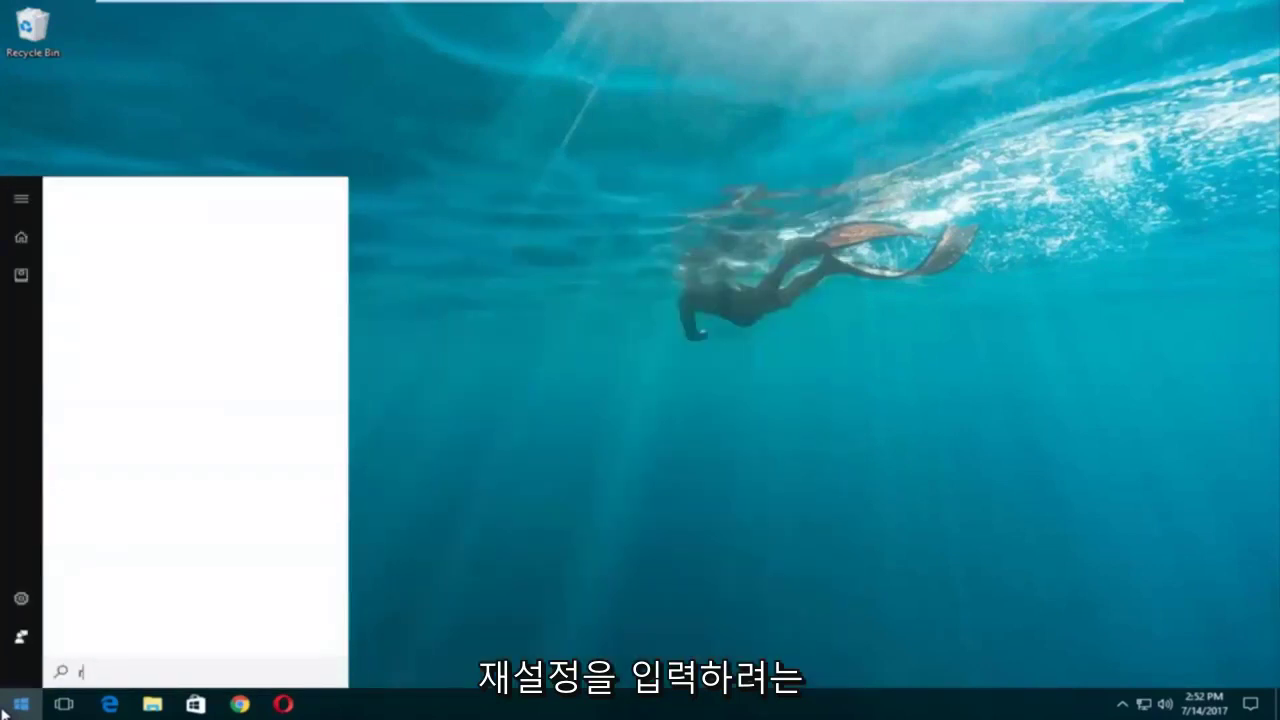
text(eset)
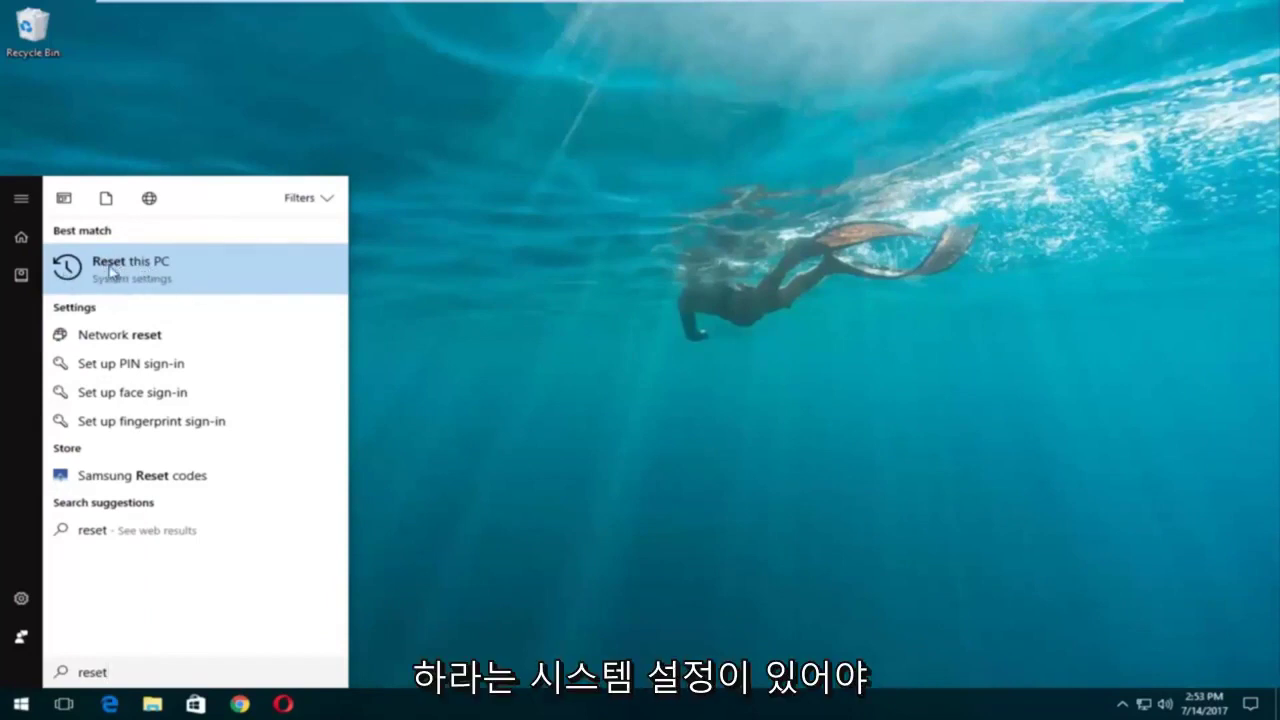
click(132, 266)
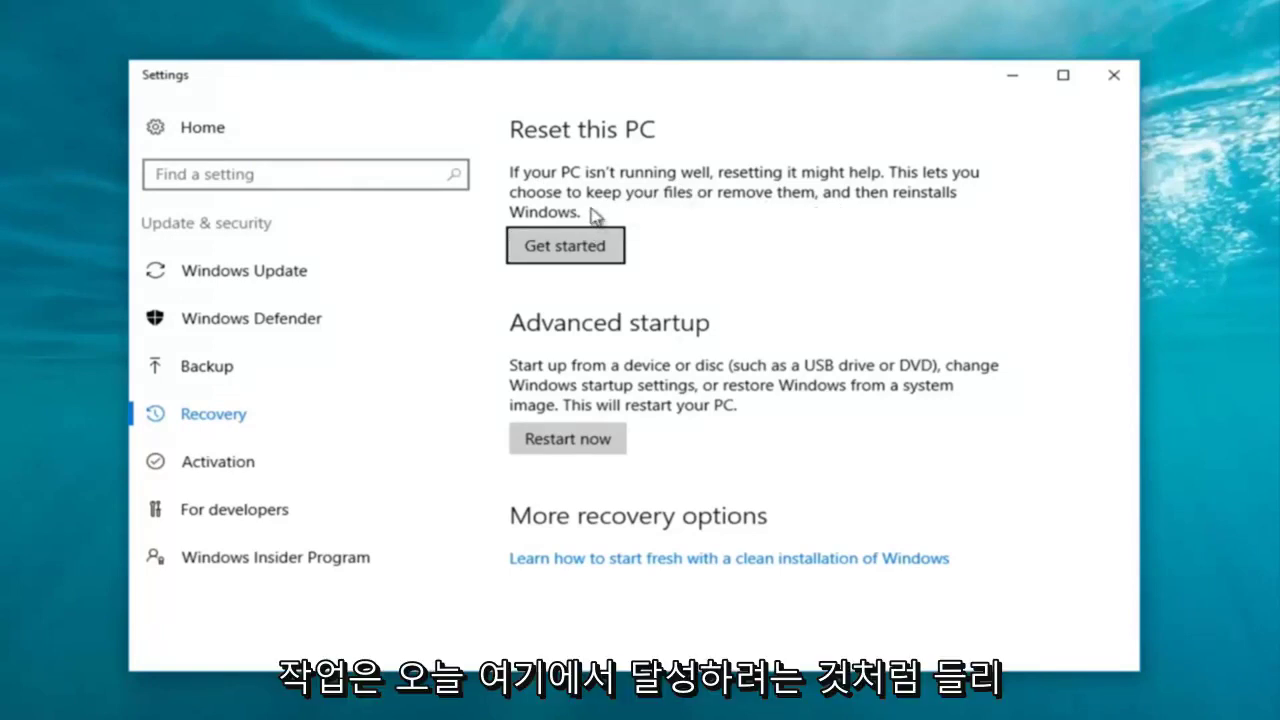
click(555, 255)
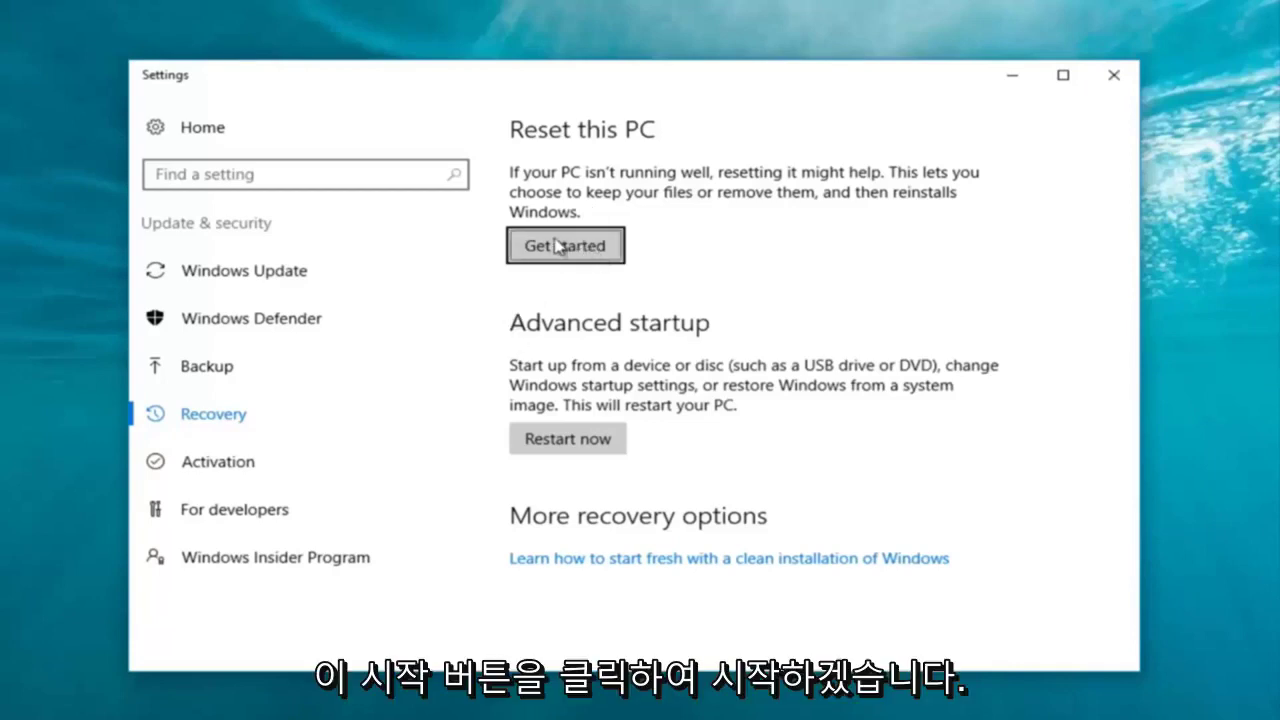
Choose Remove everything with Just remove my files, without cleaning the drive.
click(563, 249)
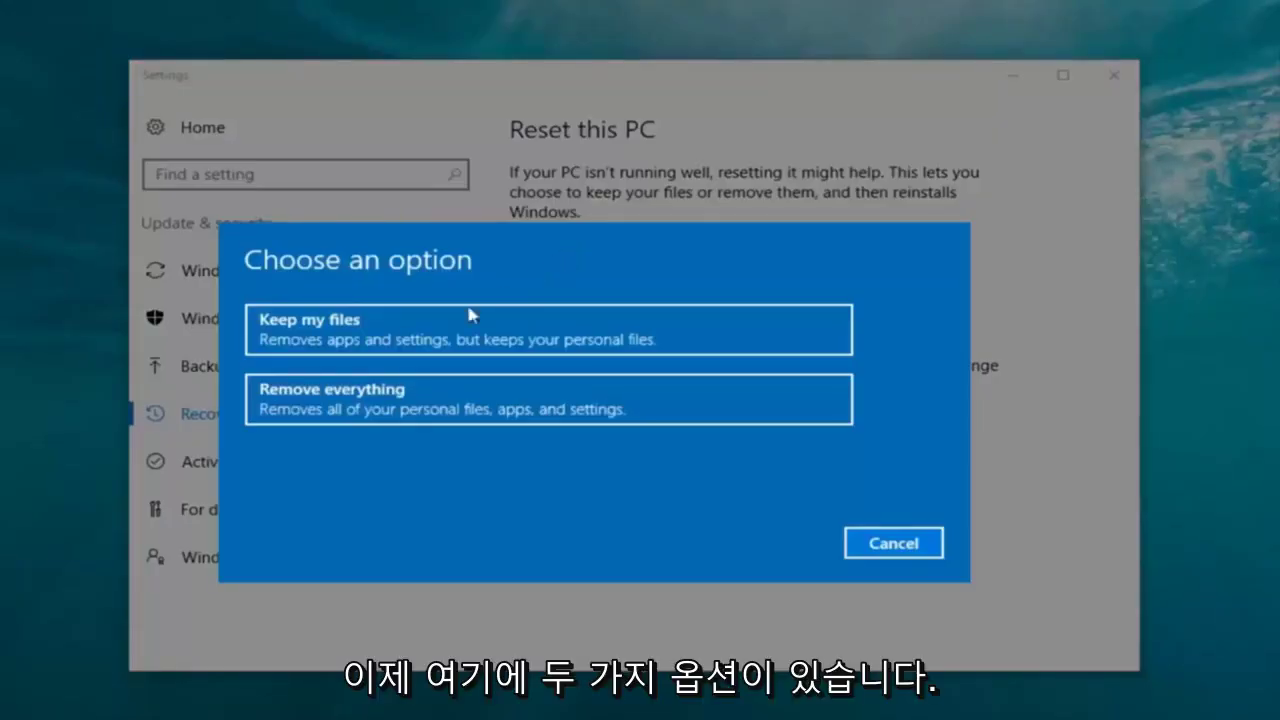
click(335, 412)
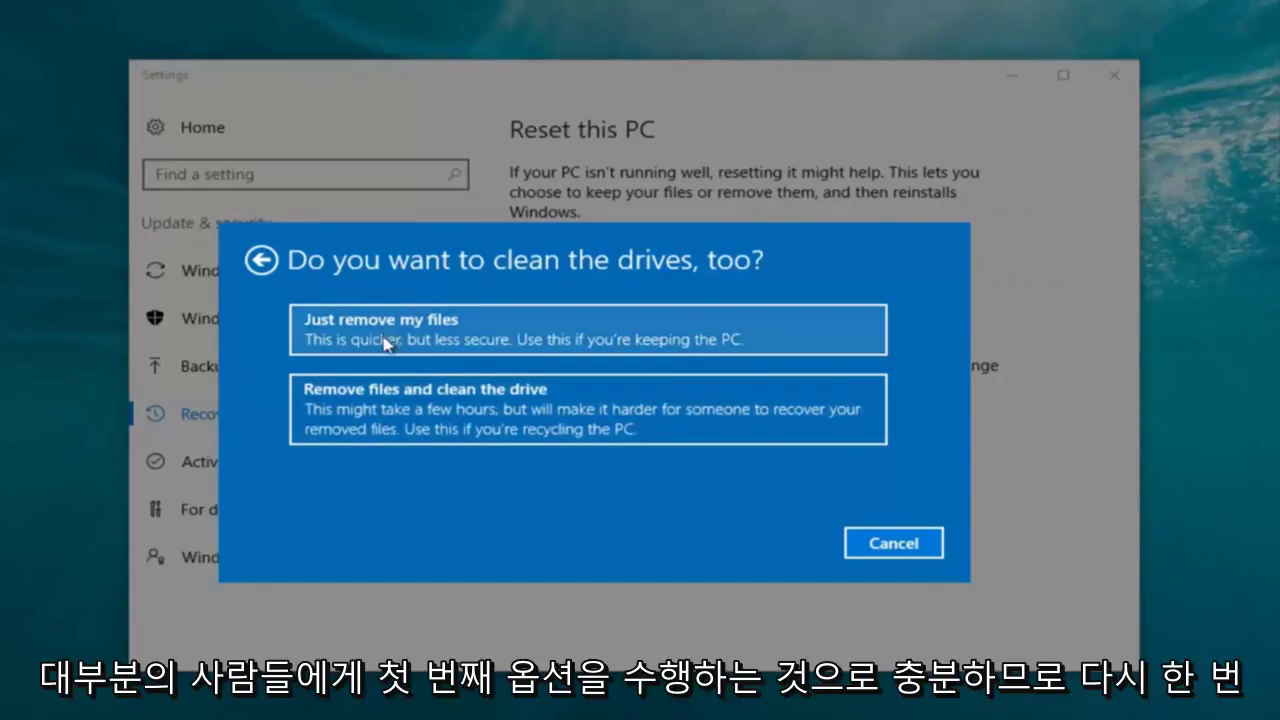
click(416, 342)
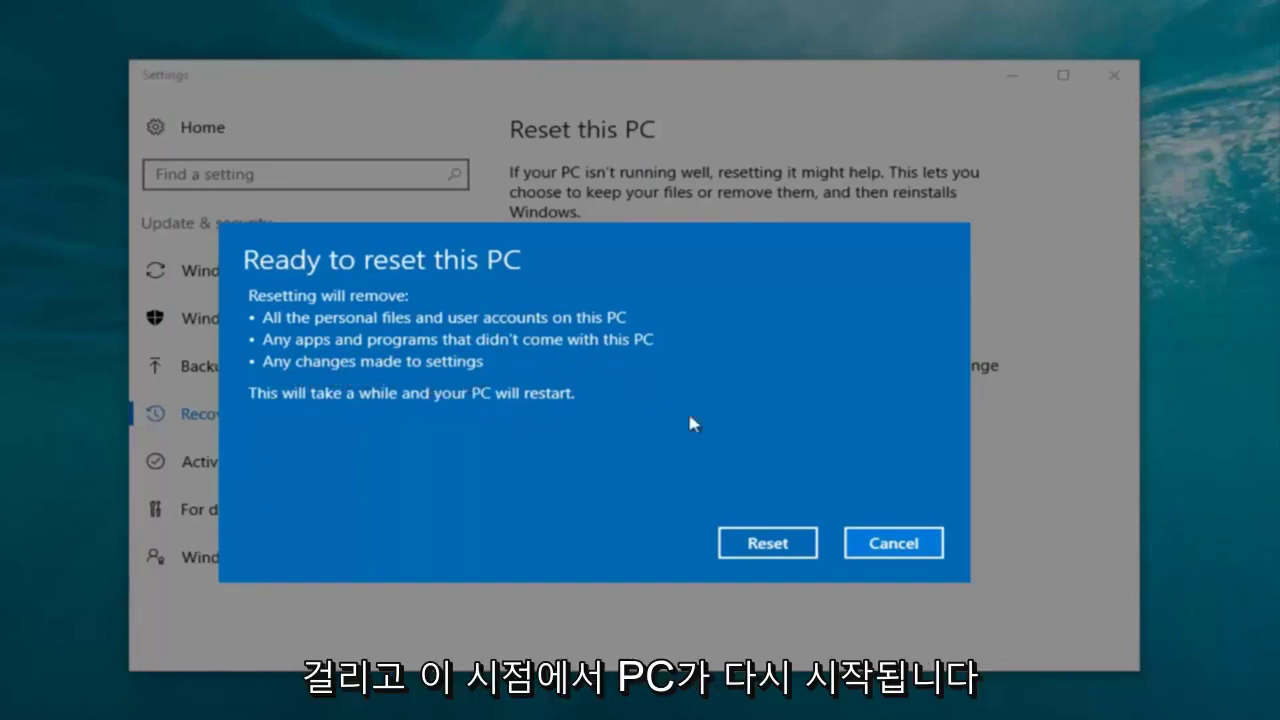
Start the reset and let it run until the completion notice appears.
click(757, 543)
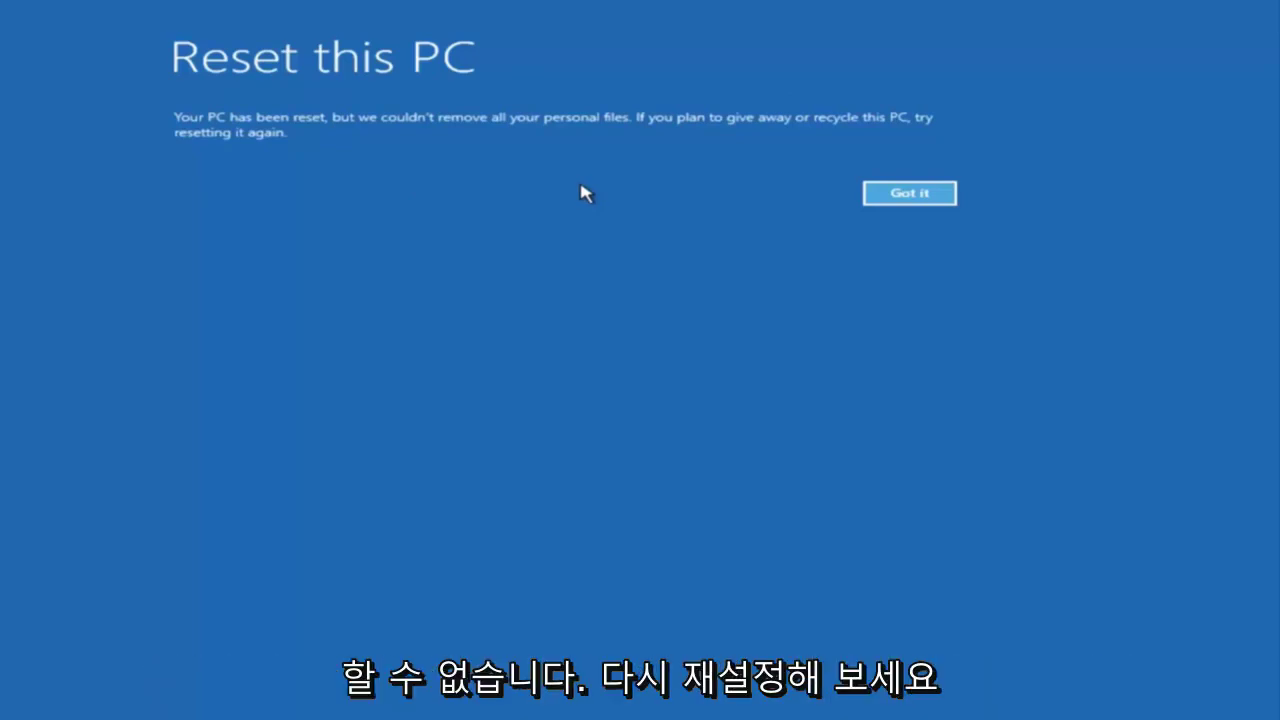
Dismiss the reset-complete notice and wait for setup's Hi there page.
click(909, 193)
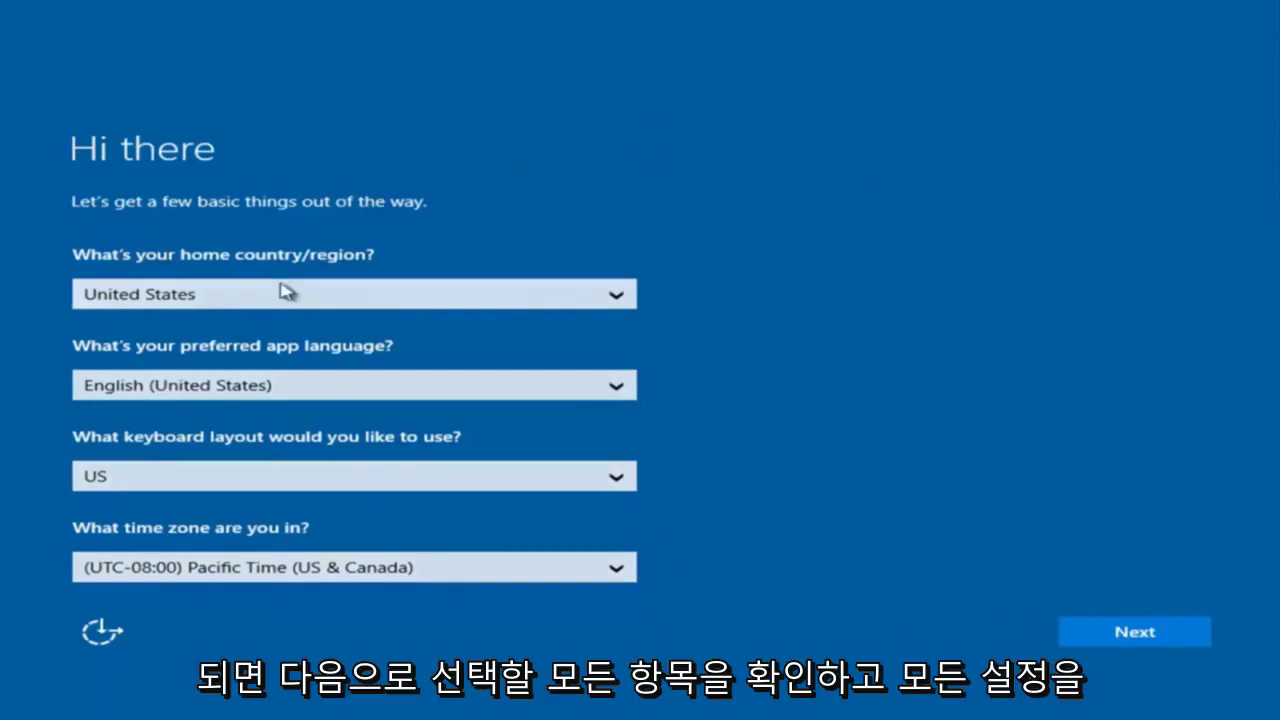
Keep United States region, English and US keyboard, then accept the license terms.
click(1130, 645)
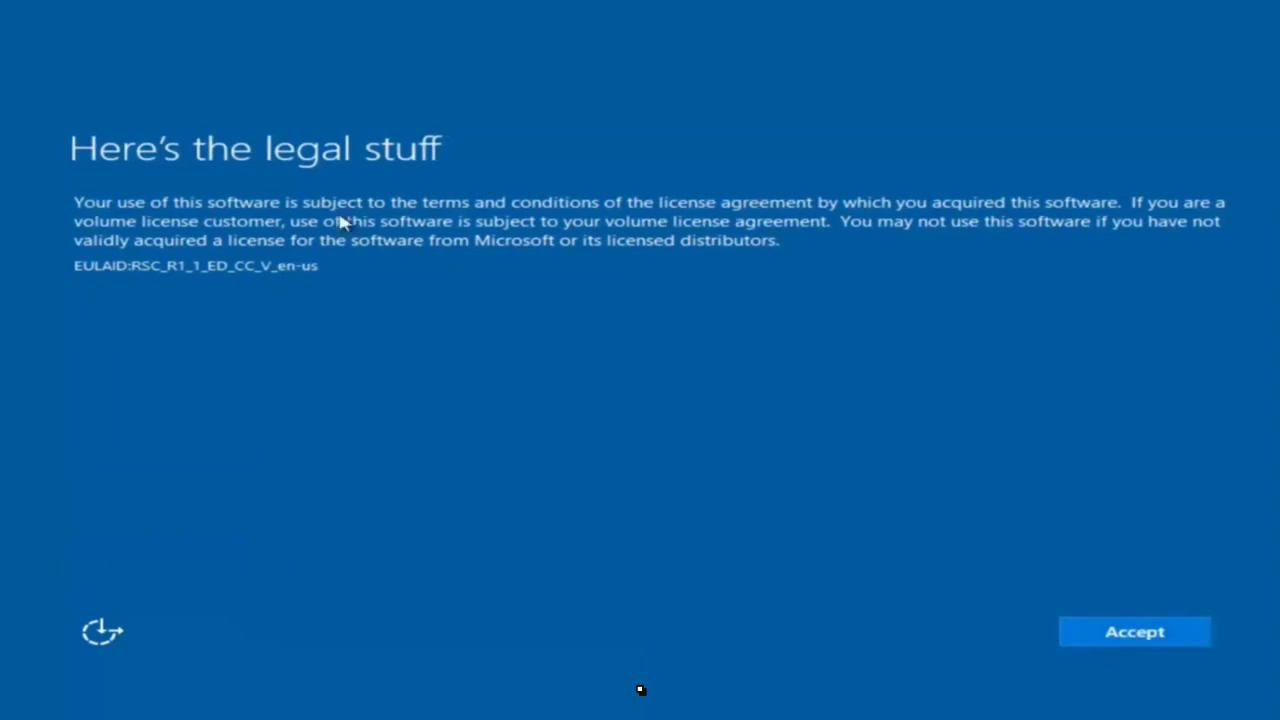
click(1155, 634)
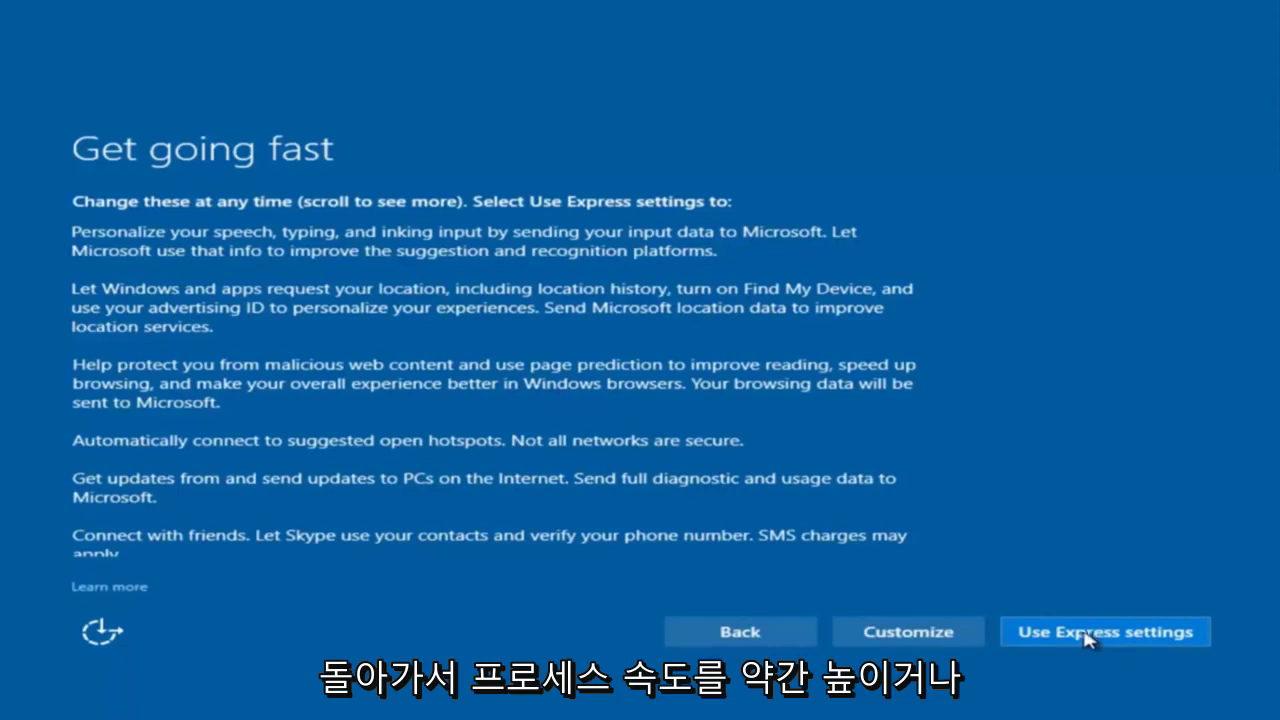
Choose Customize settings and turn off sending speech, typing and inking data.
click(907, 635)
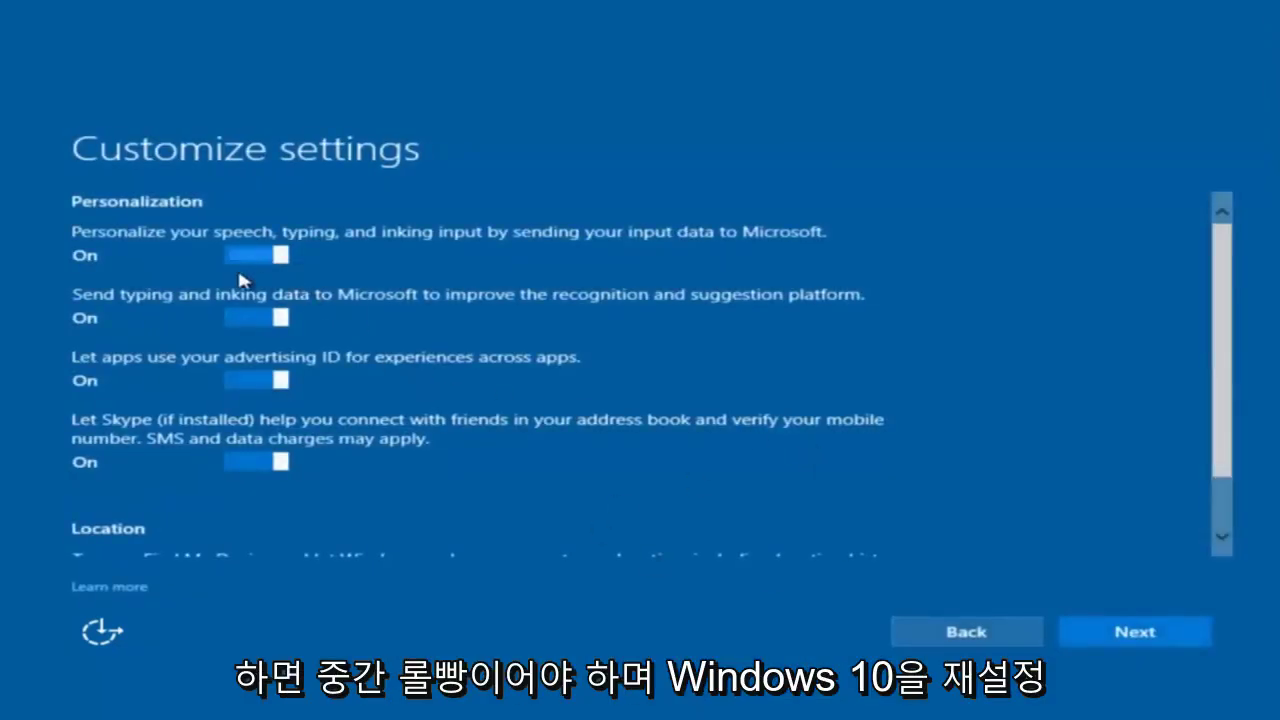
scroll(275, 285, down, 2)
scroll(370, 340, up, 2)
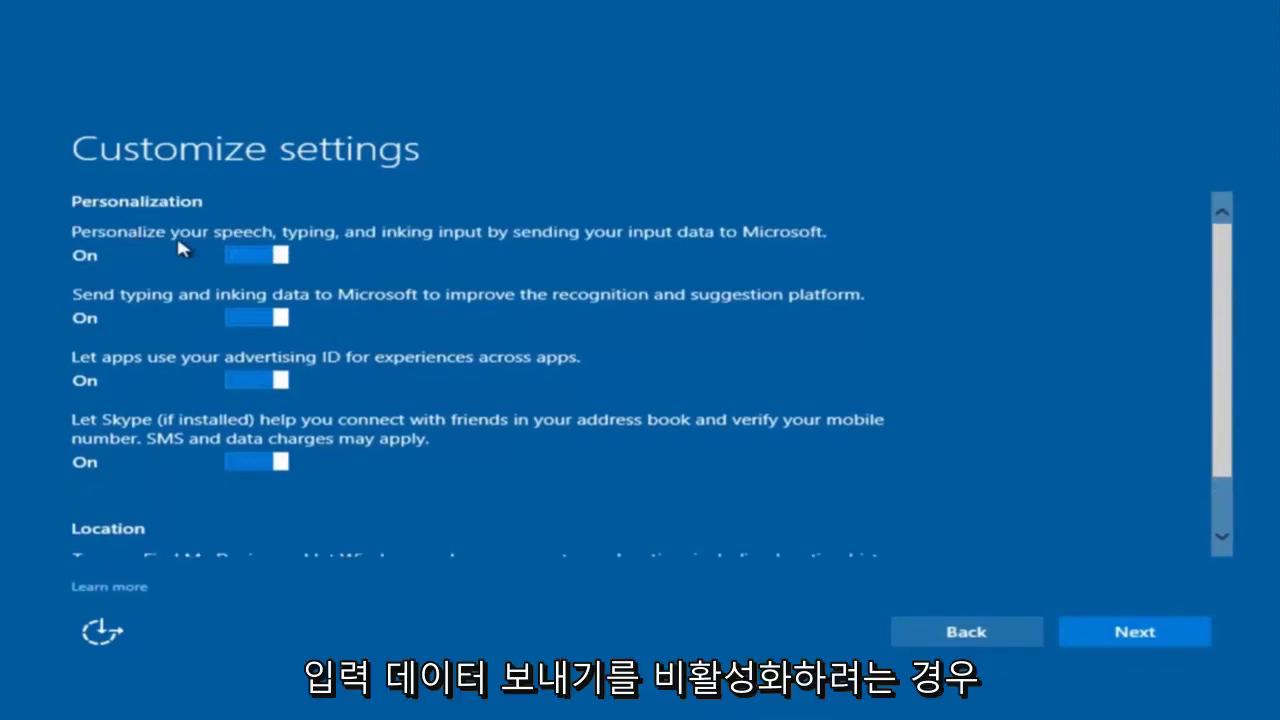
click(272, 256)
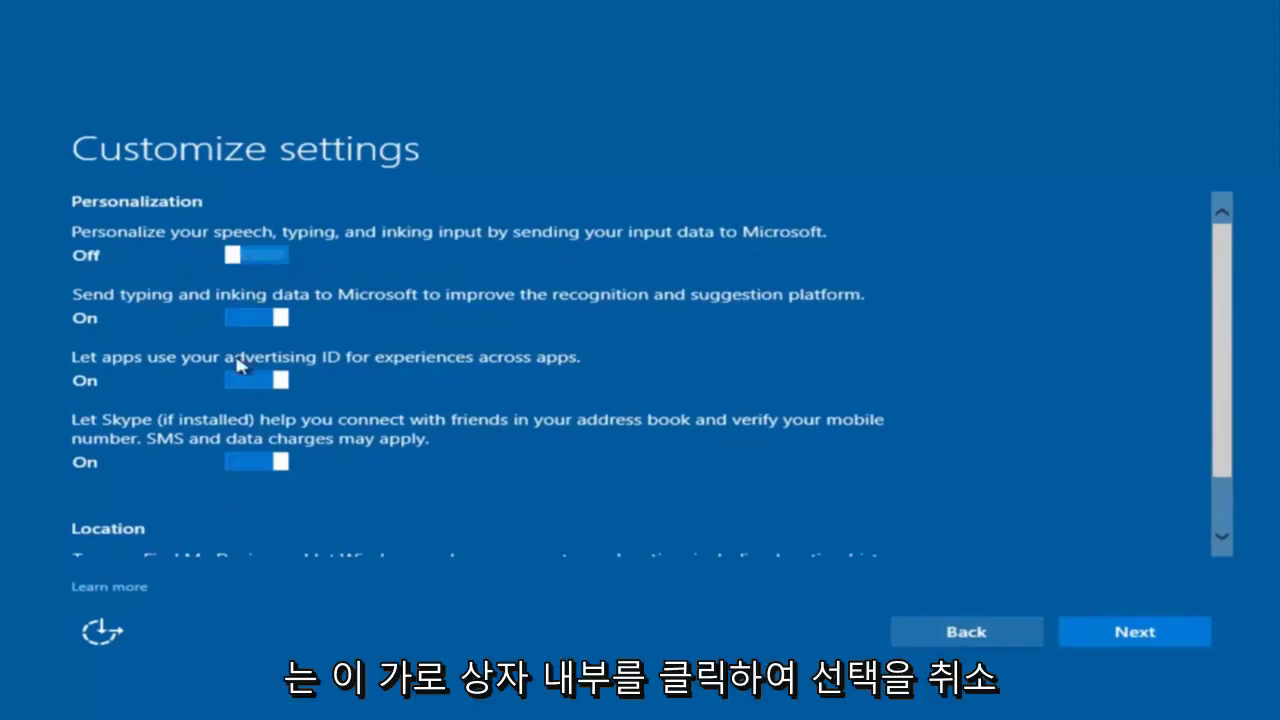
scroll(258, 378, down, 2)
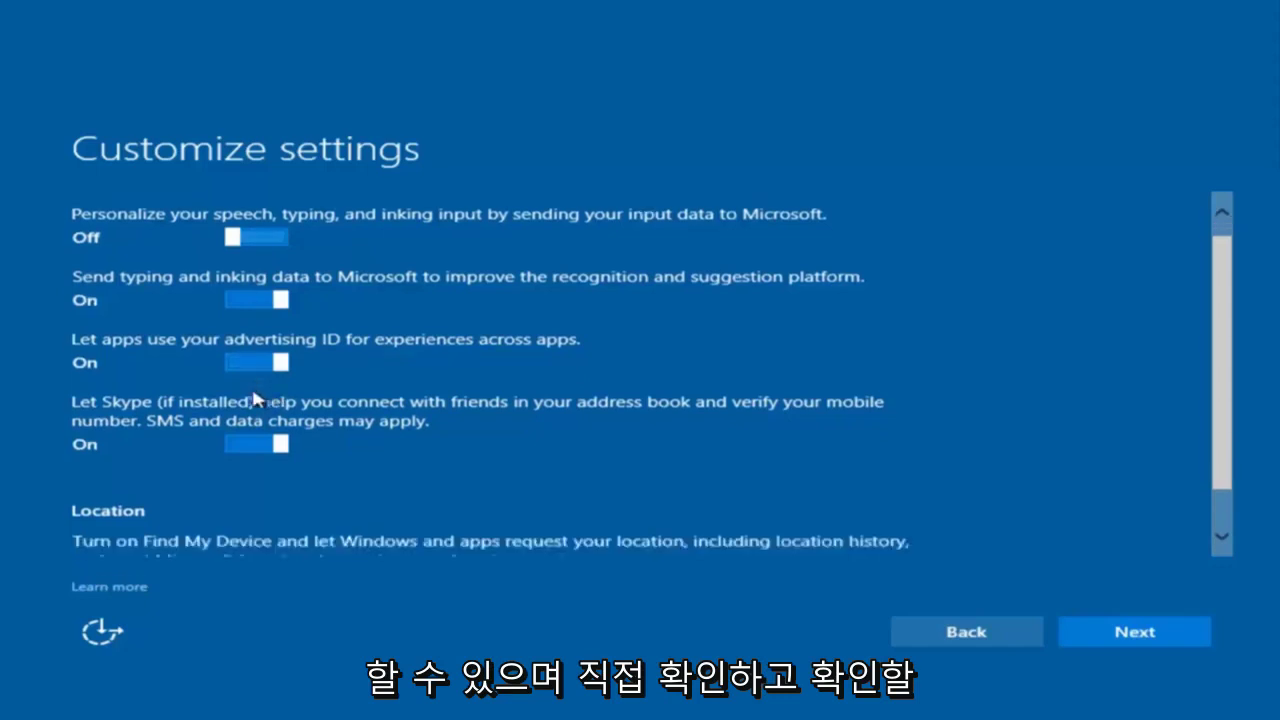
scroll(269, 380, up, 2)
scroll(297, 463, down, 1)
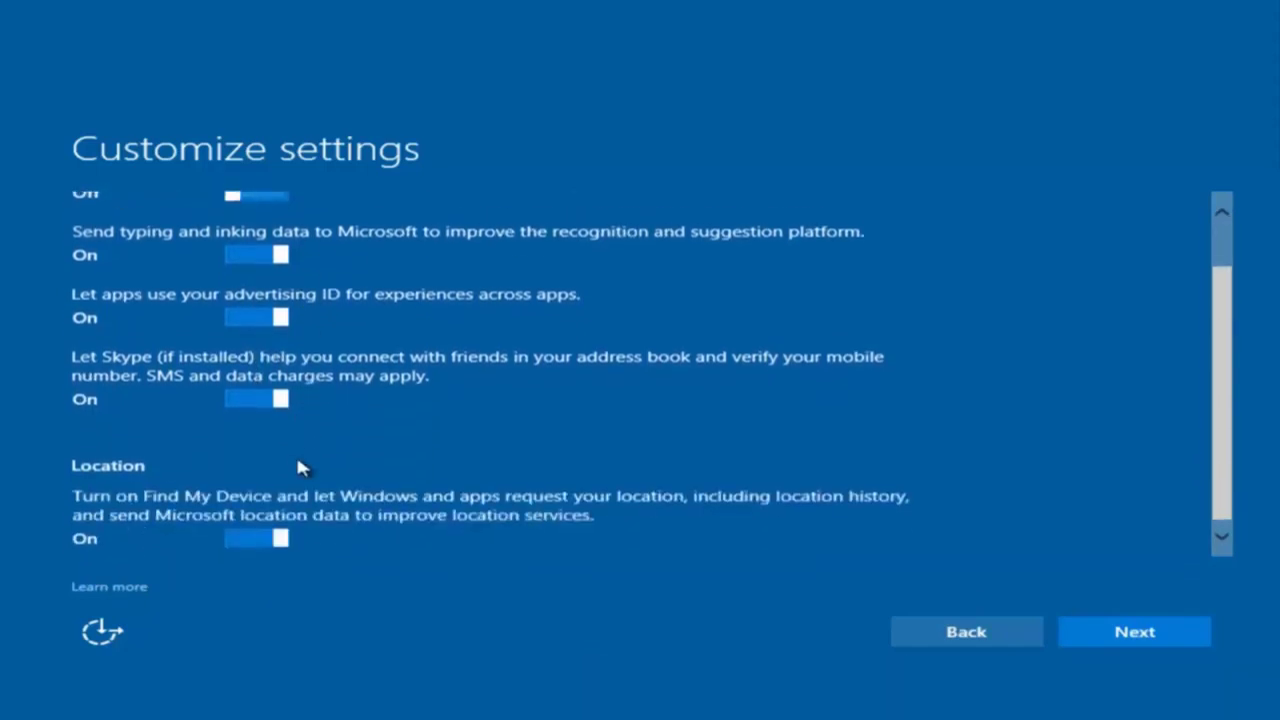
scroll(315, 470, up, 1)
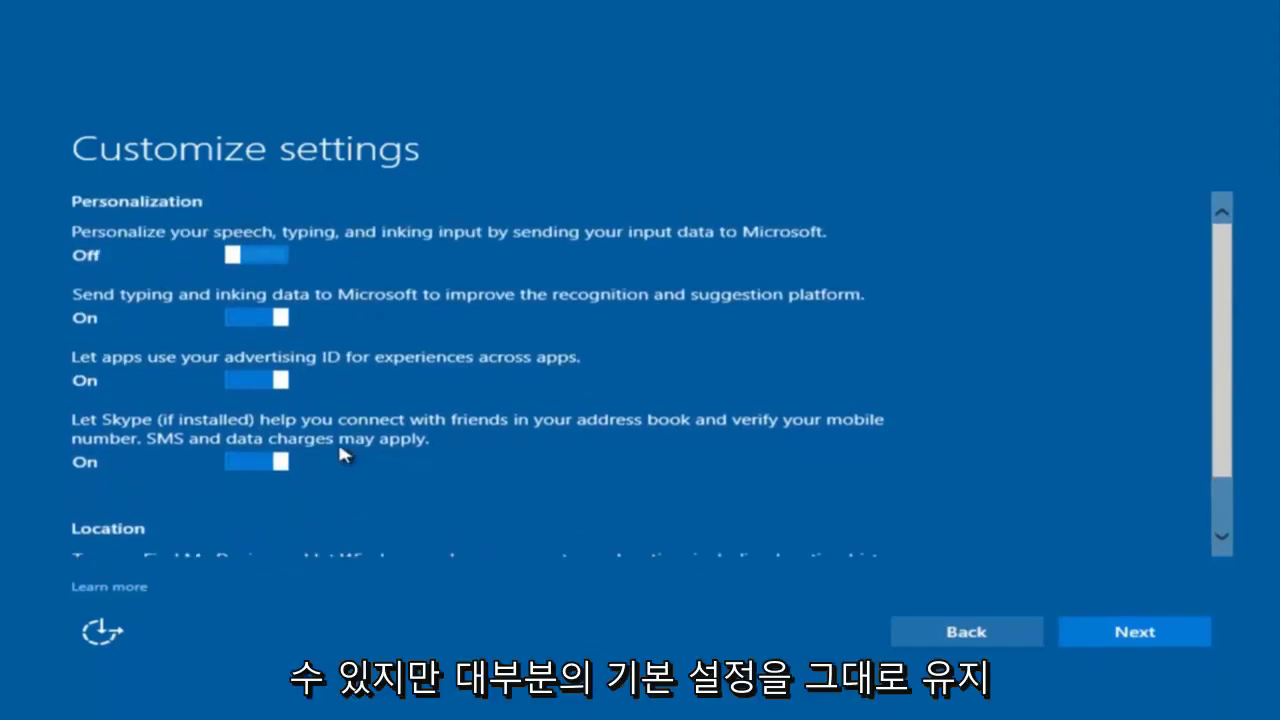
Keep the personalization, connectivity and browser/protection settings as shown.
click(1106, 632)
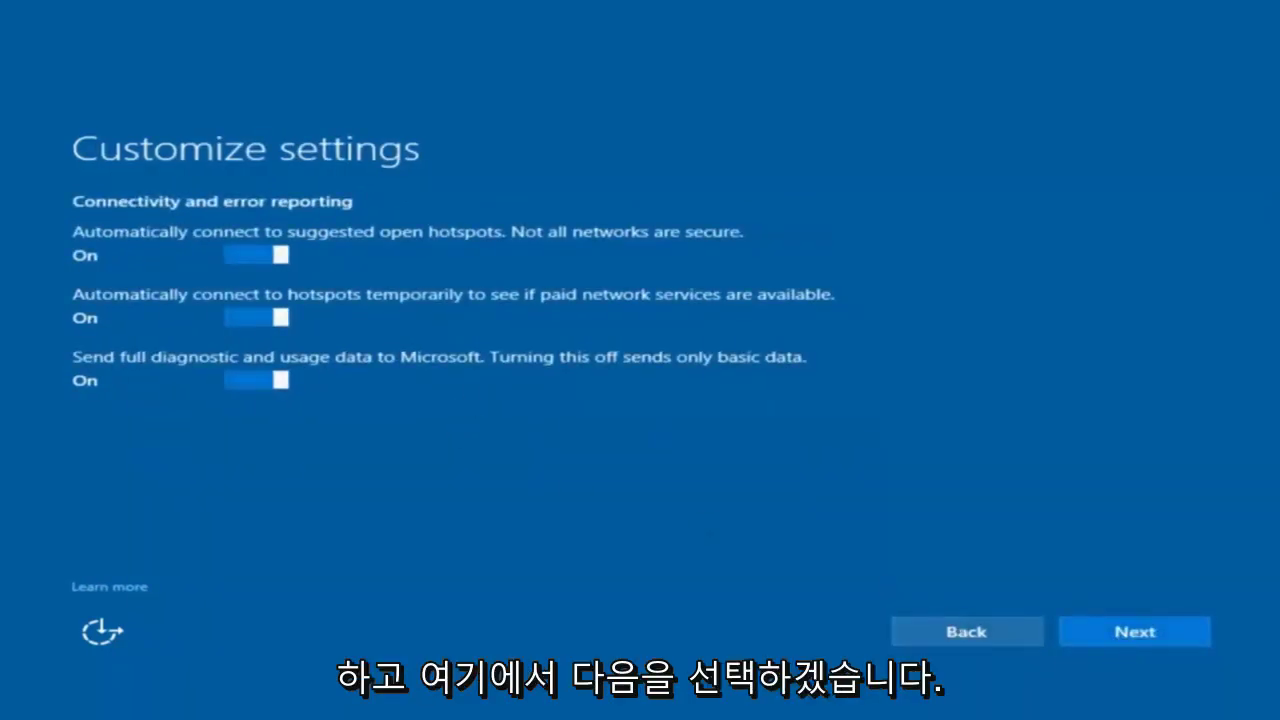
click(1134, 640)
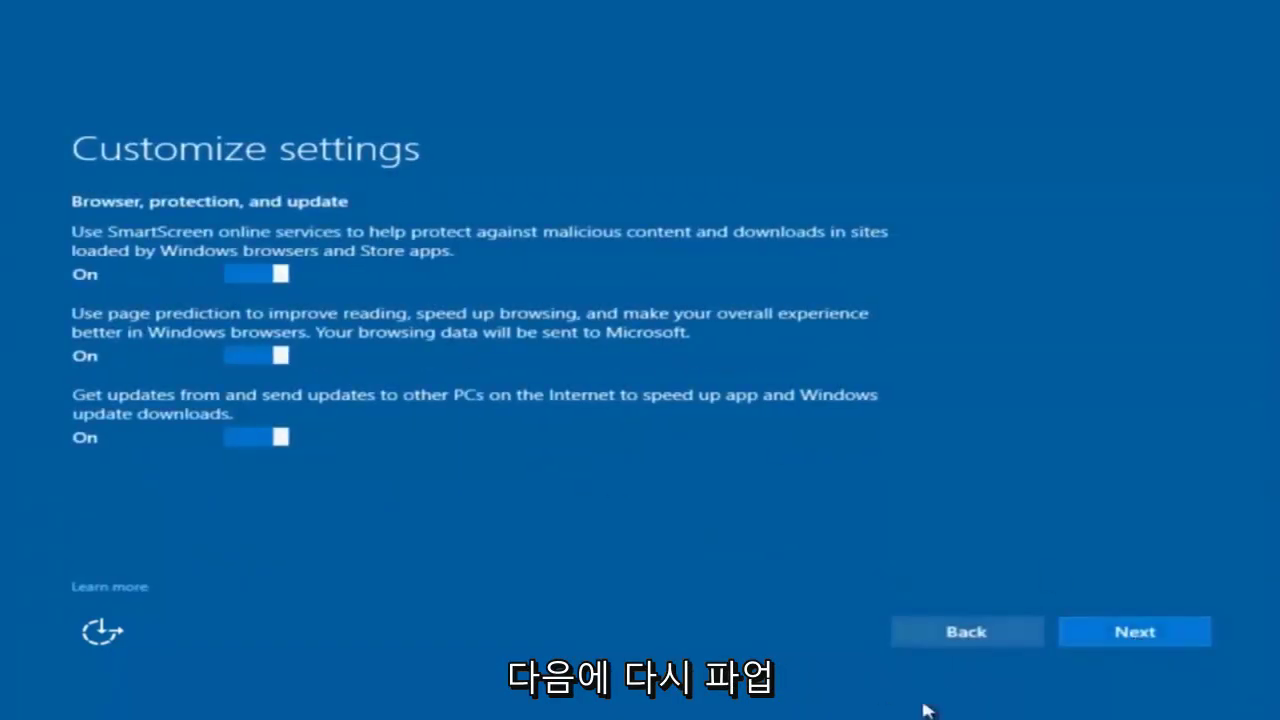
click(1122, 645)
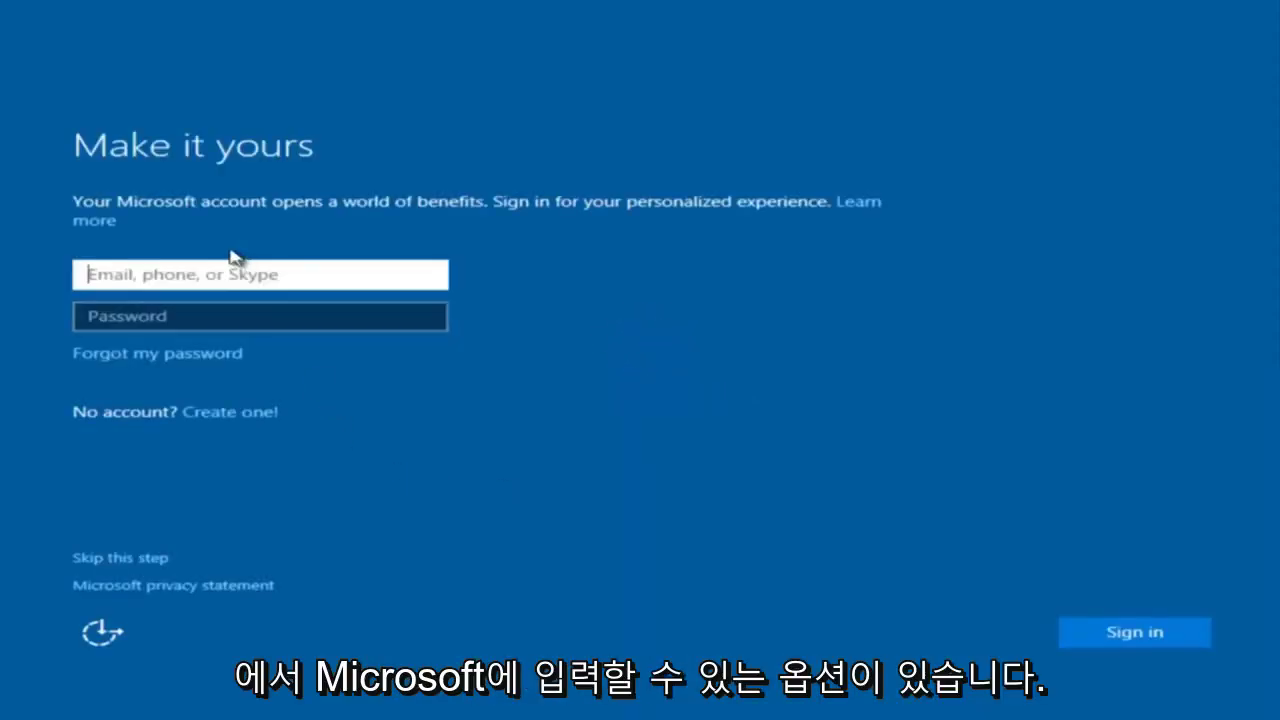
Skip Microsoft account sign-in to create a local account instead.
click(395, 297)
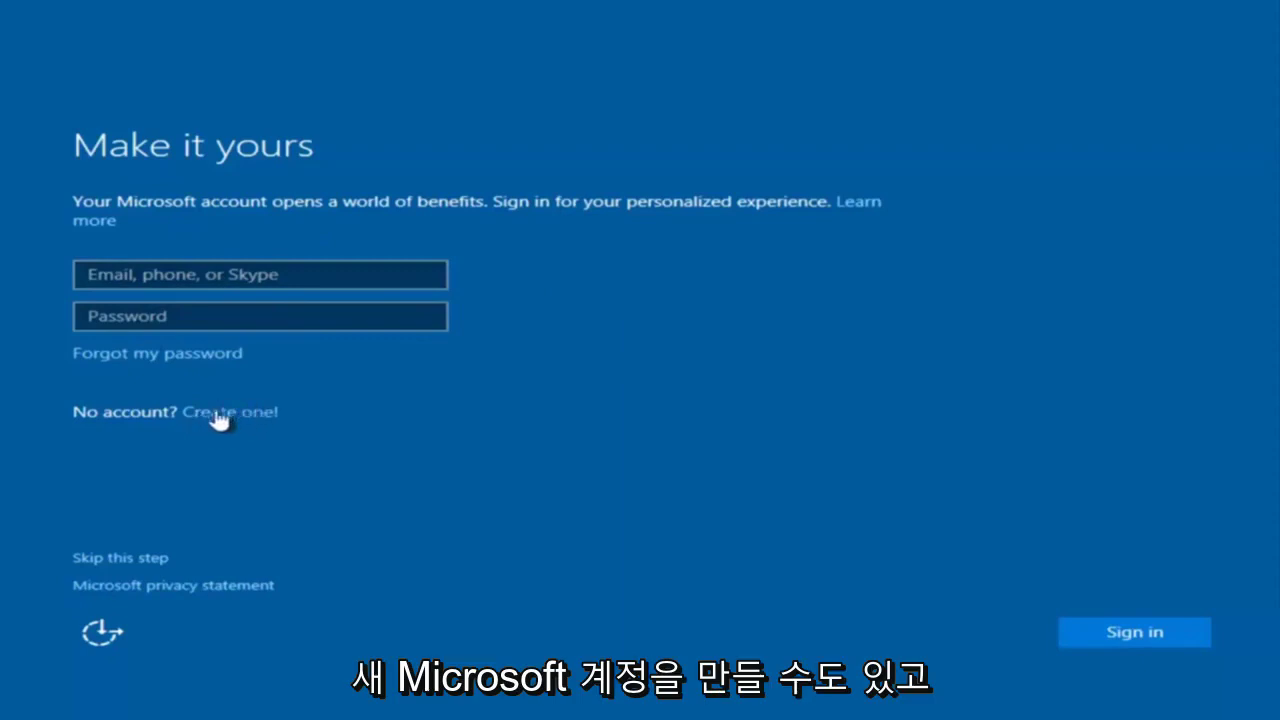
click(126, 561)
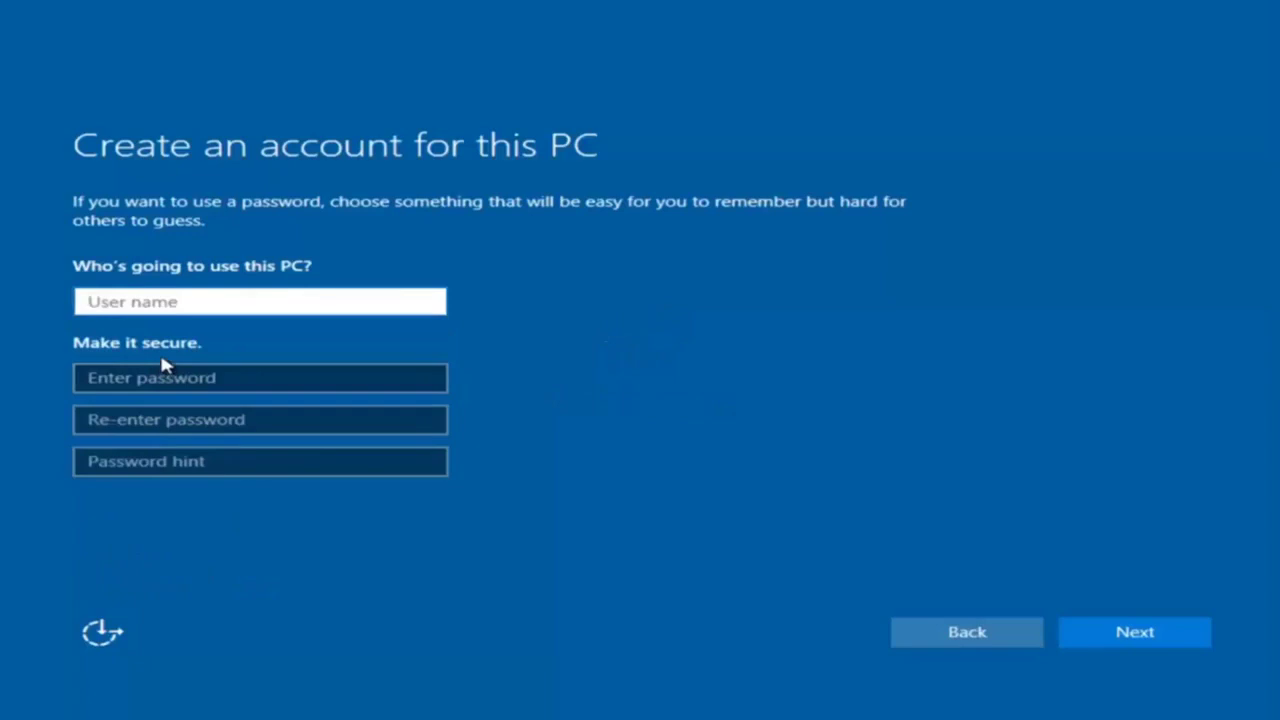
Create local account 'example' with a password, its confirmation and a password hint.
text(examp)
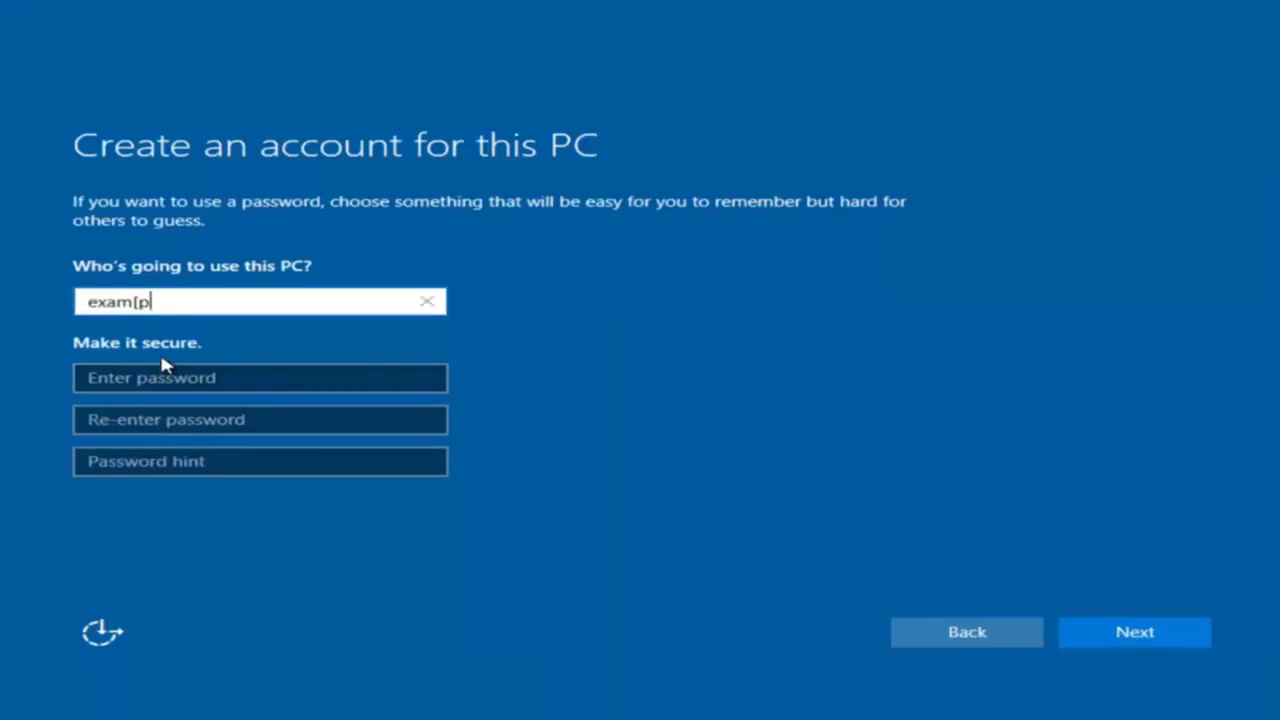
key(BackSpace)
text(ple)
click(160, 380)
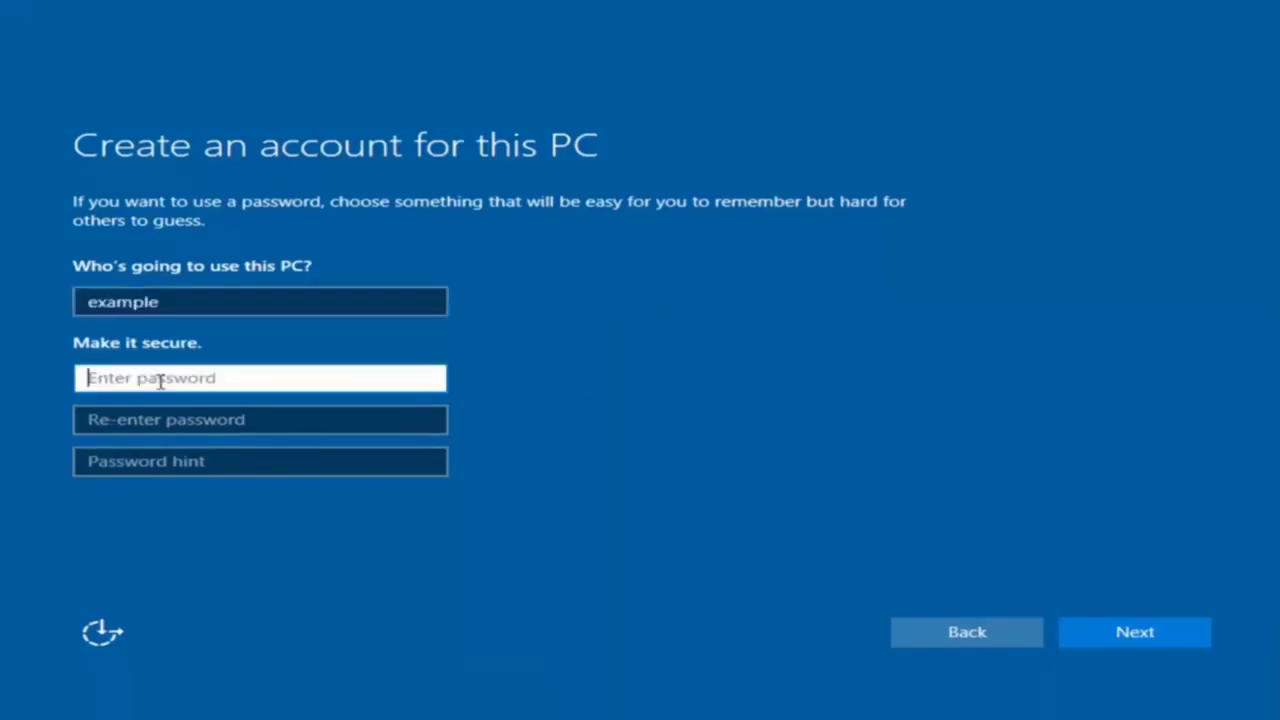
text(•••••••••)
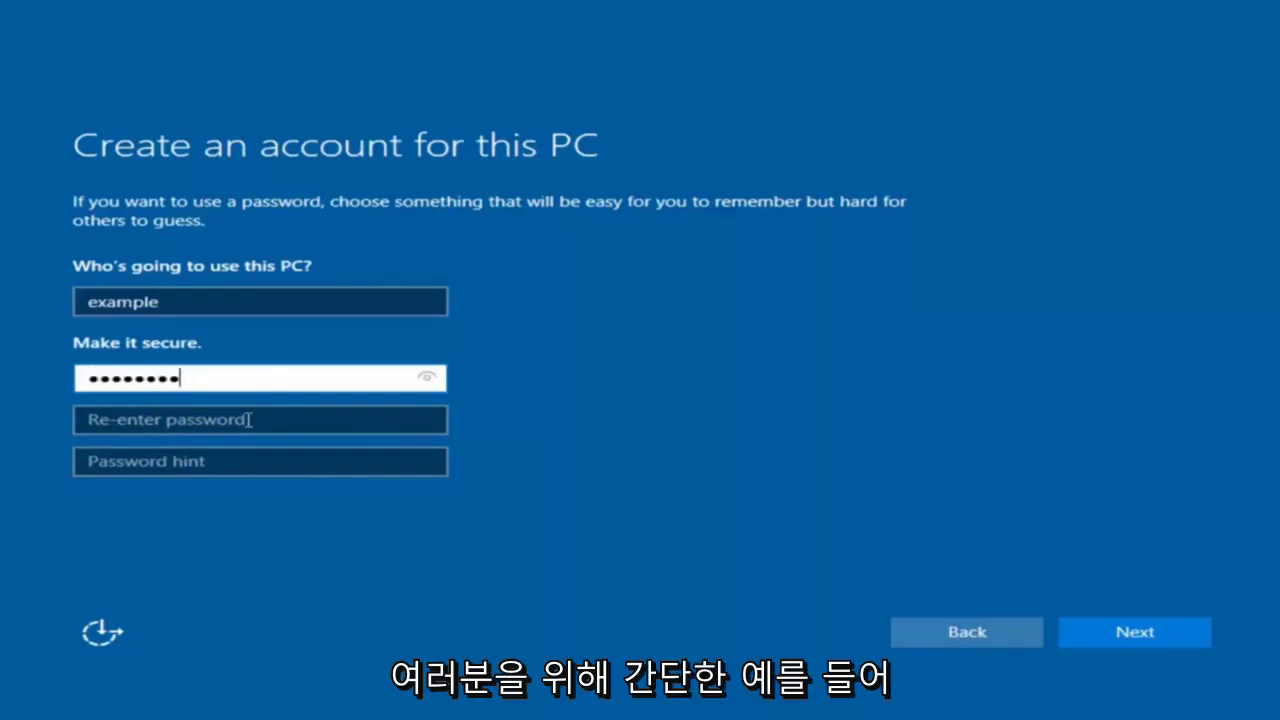
click(248, 420)
text(••)
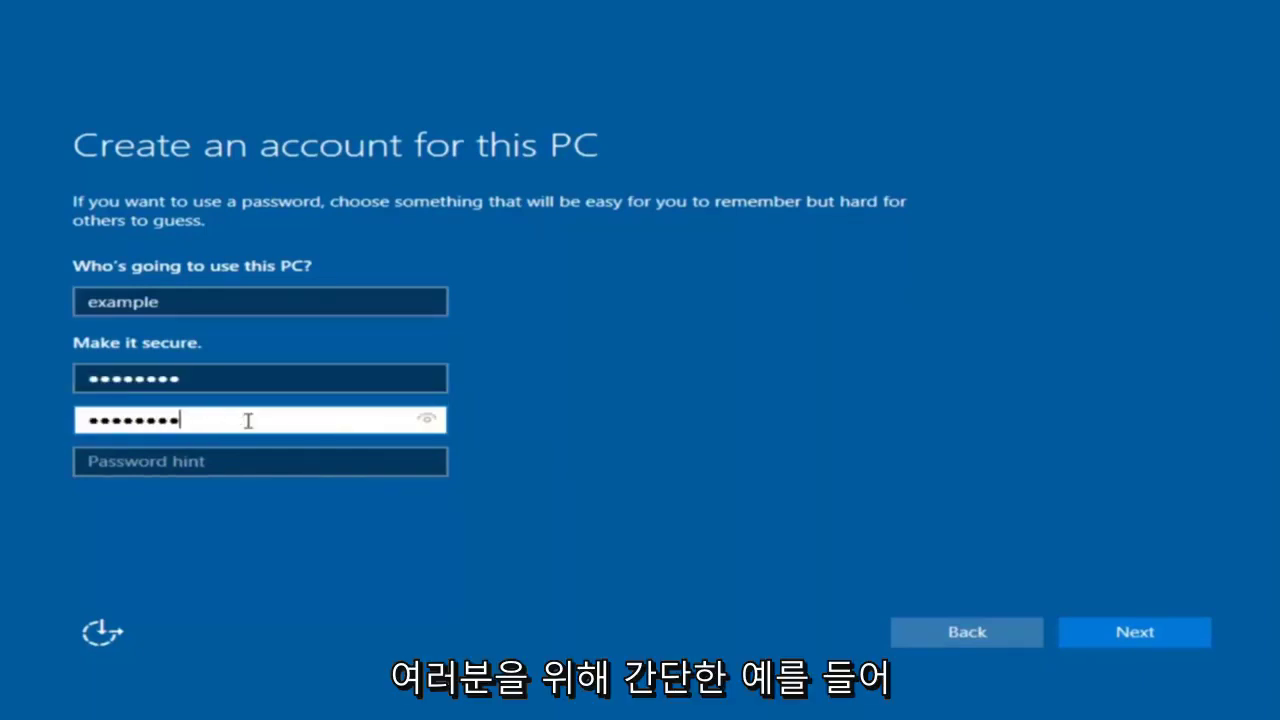
click(229, 465)
text(pass)
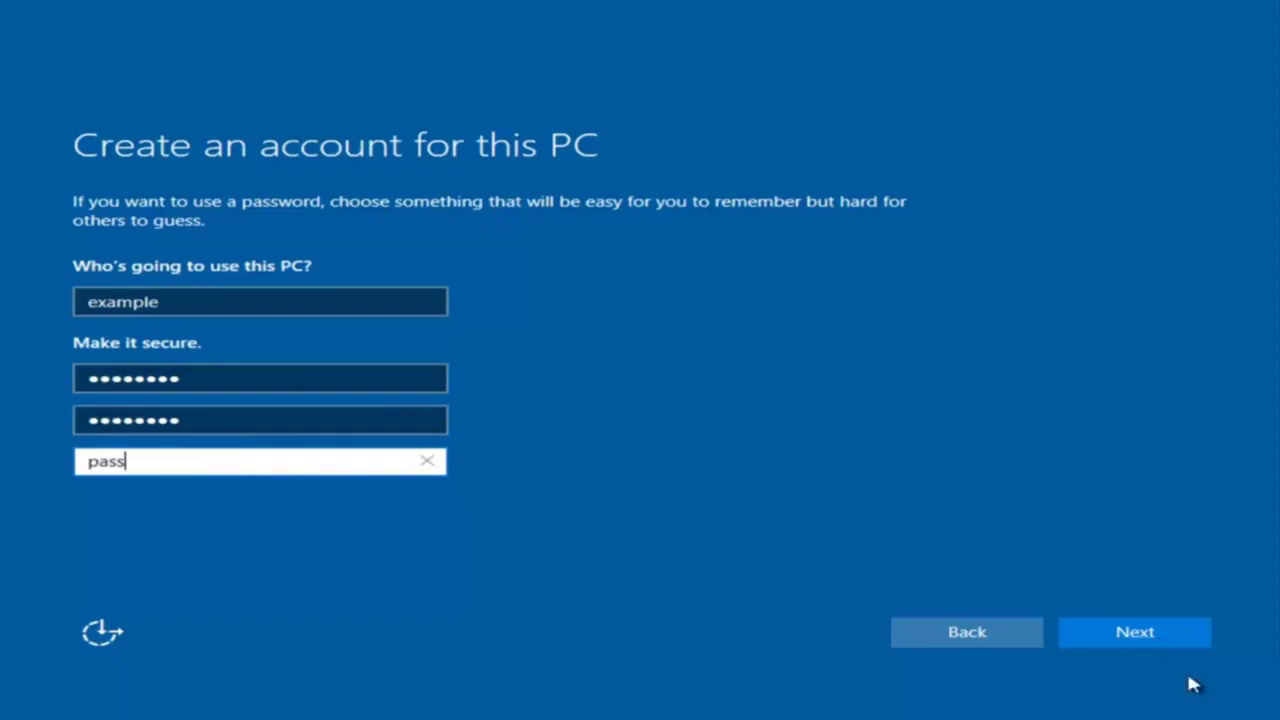
click(1157, 645)
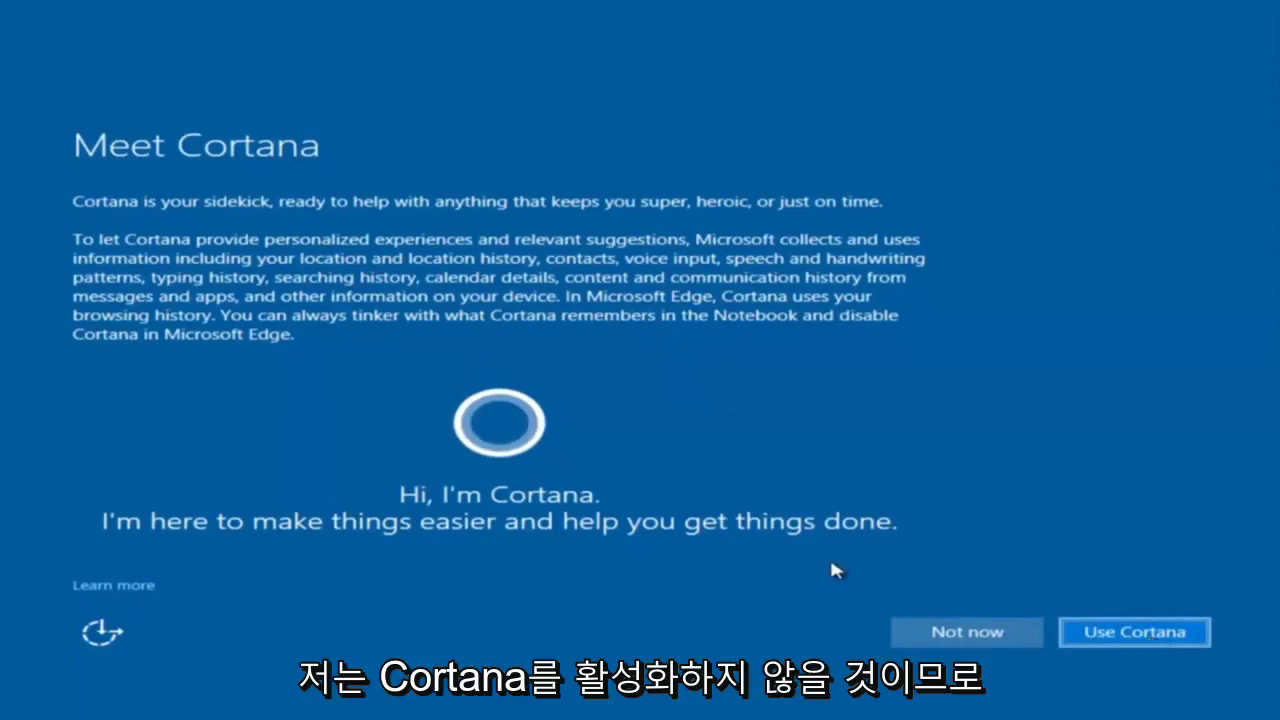
Decline Cortana, answer the network discoverability prompt, and postpone the waiting update.
click(942, 631)
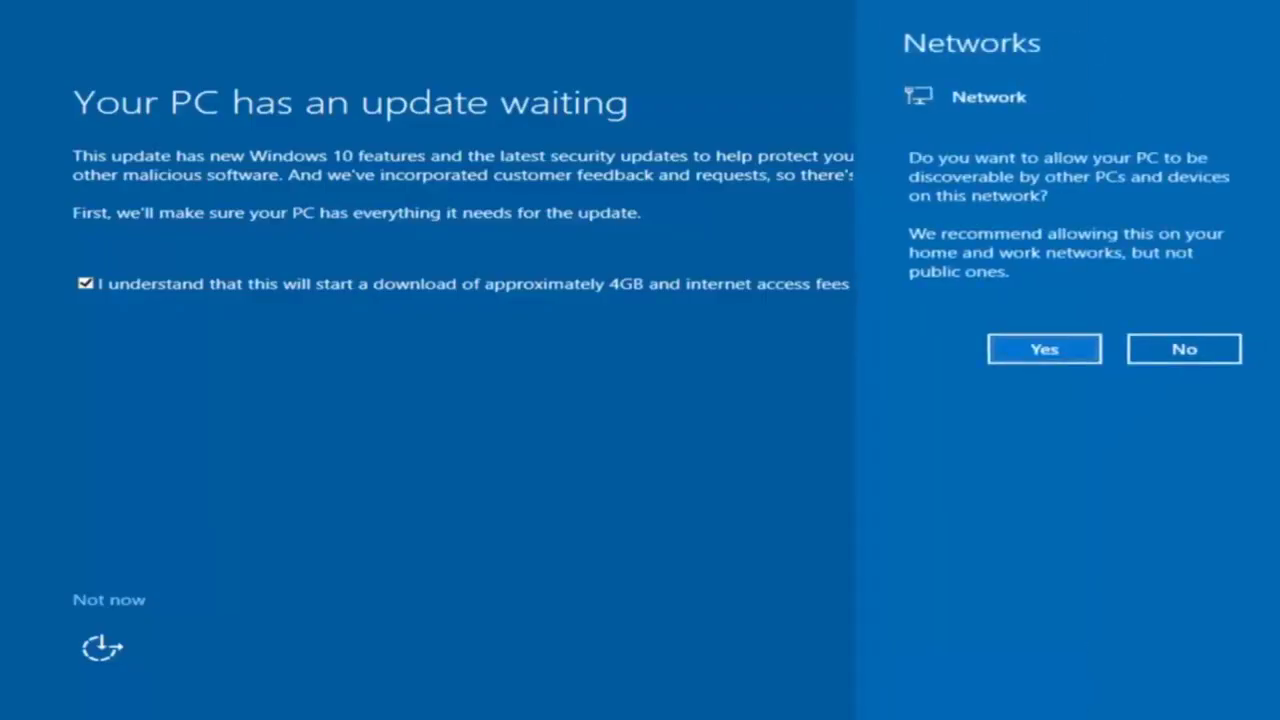
click(547, 524)
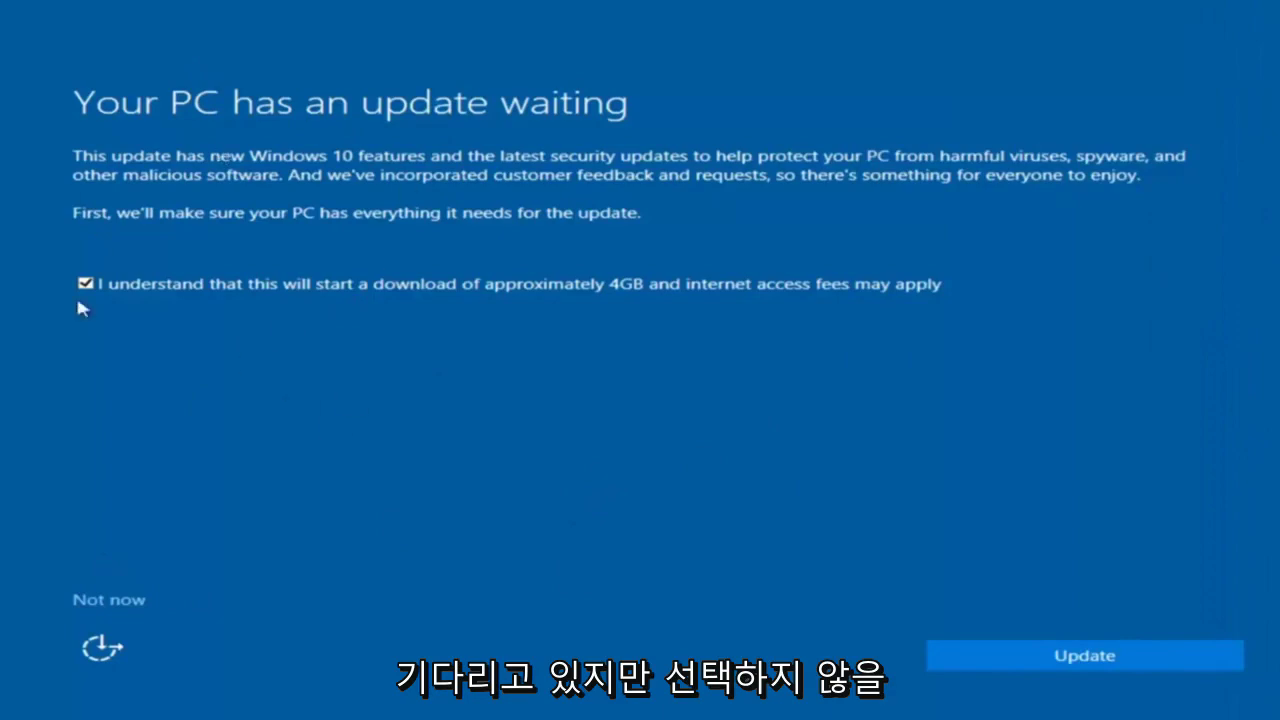
click(107, 600)
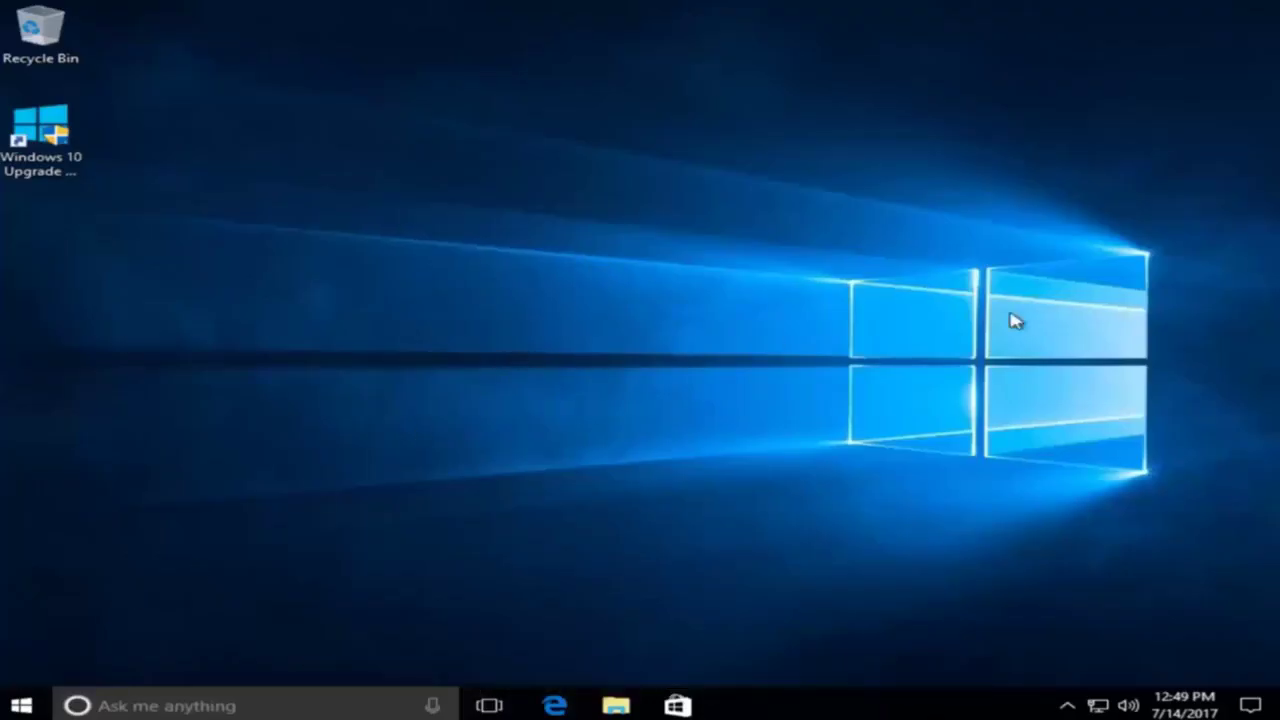